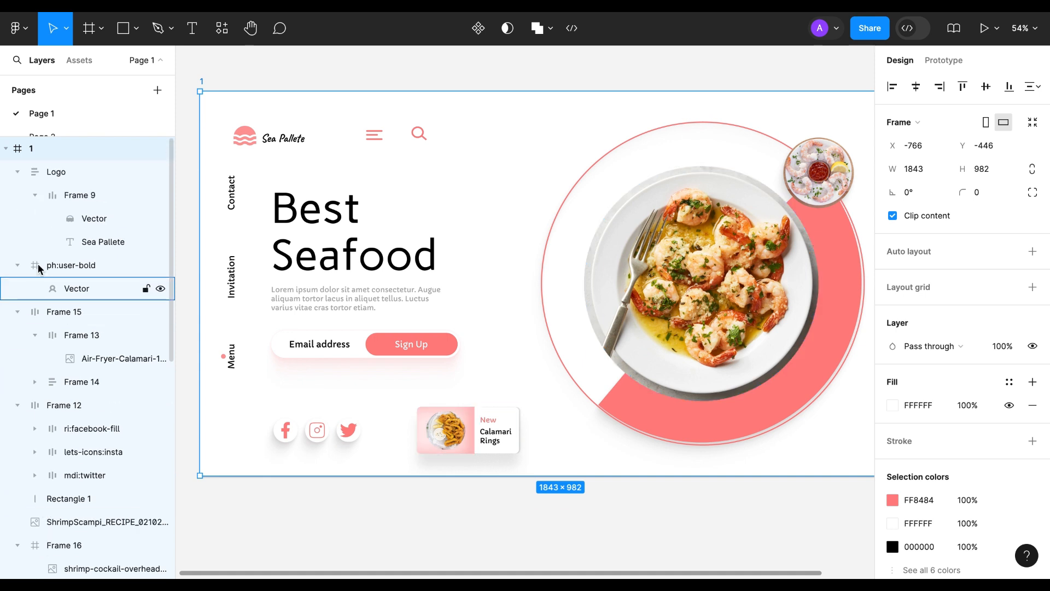
Step: Rename the layer Frame 12, which holds the social media icons, as "icon"
left_click(78, 195)
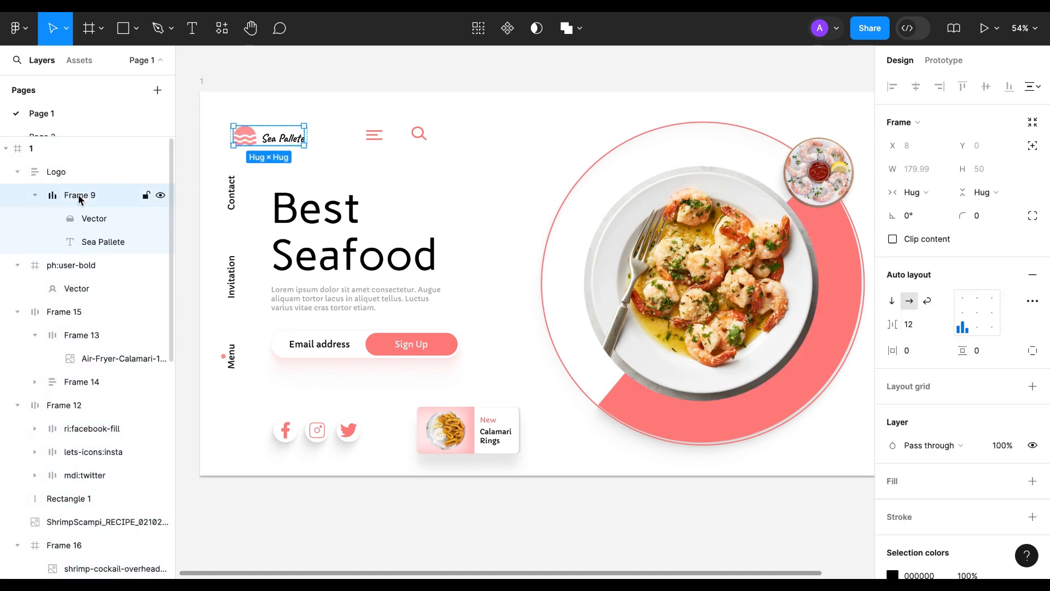
double_click(60, 404)
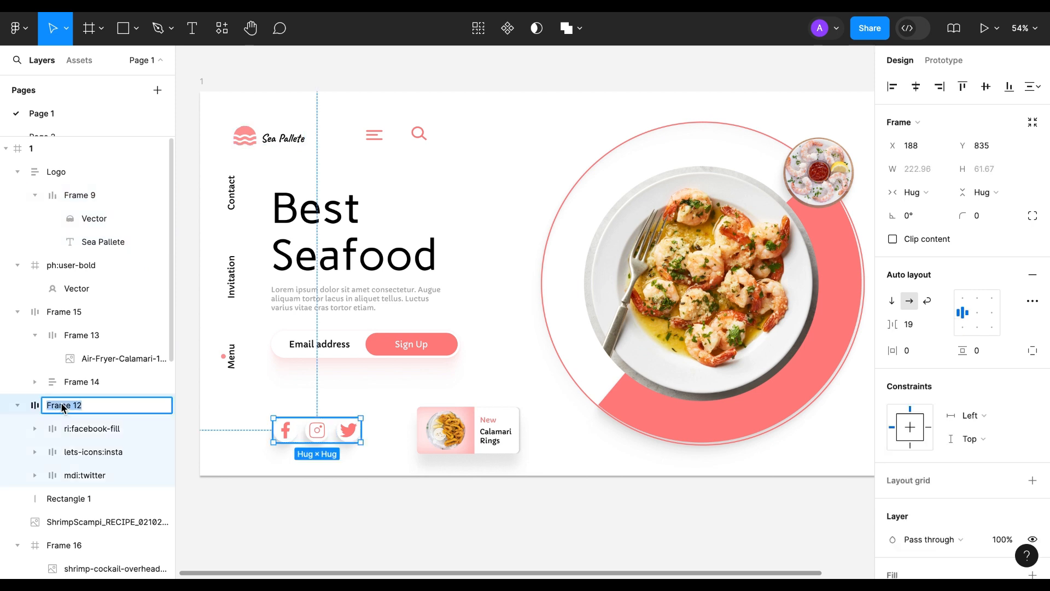
type("icon")
key("Return")
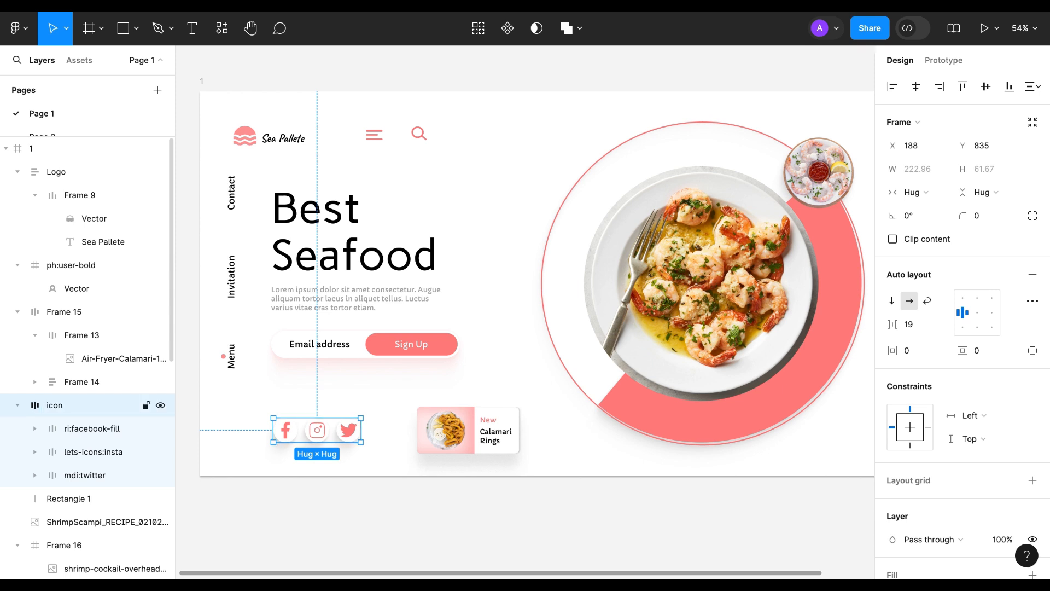
Step: Batch rename the three line layers inside Frame 6 to "line" followed by an ascending number
scroll(61, 350, "down", 2)
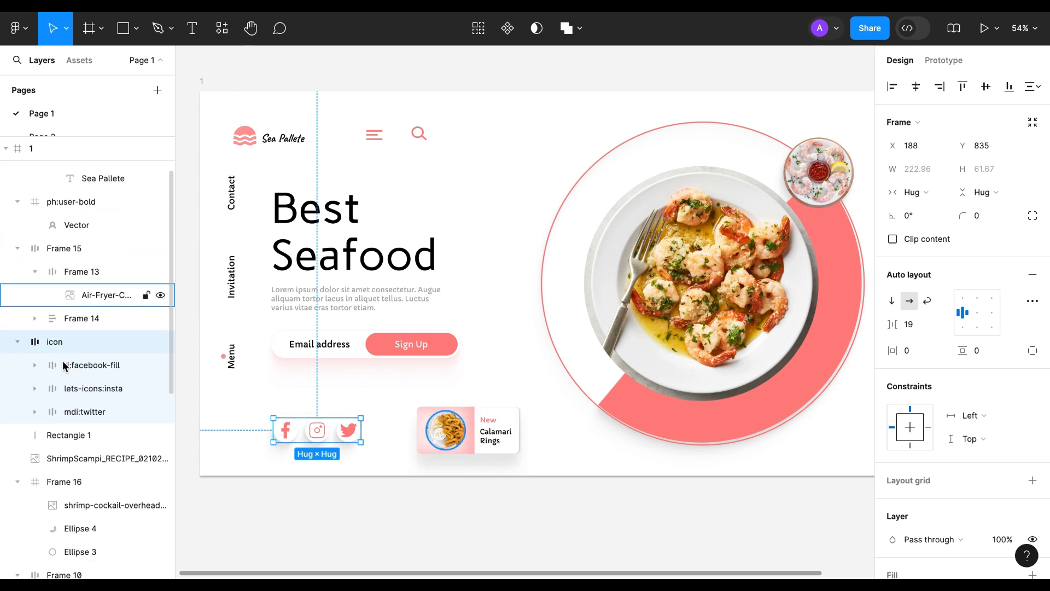
scroll(67, 412, "down", 4)
scroll(67, 412, "up", 5)
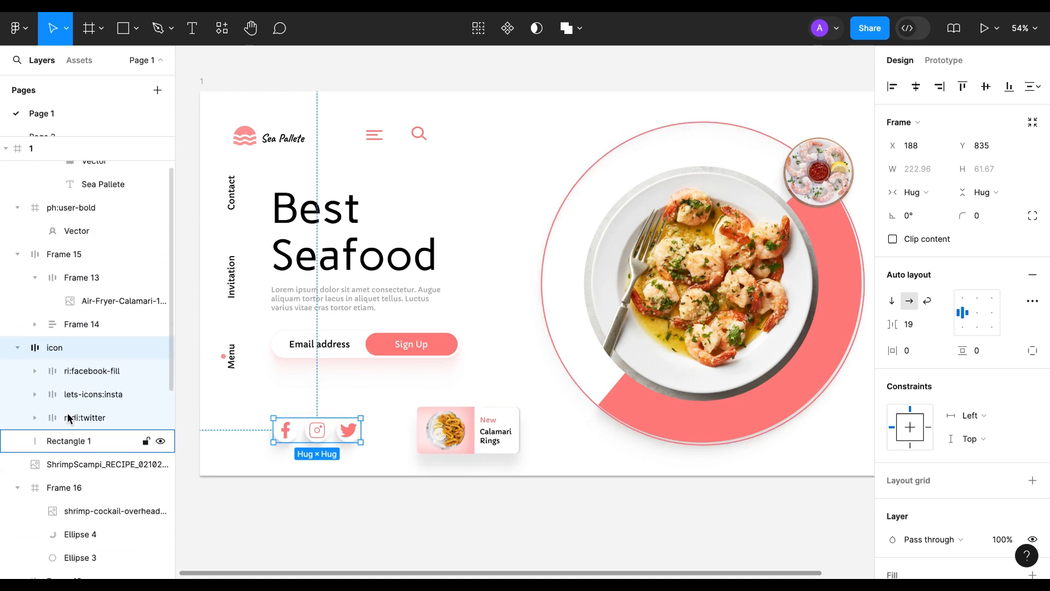
scroll(67, 412, "down", 8)
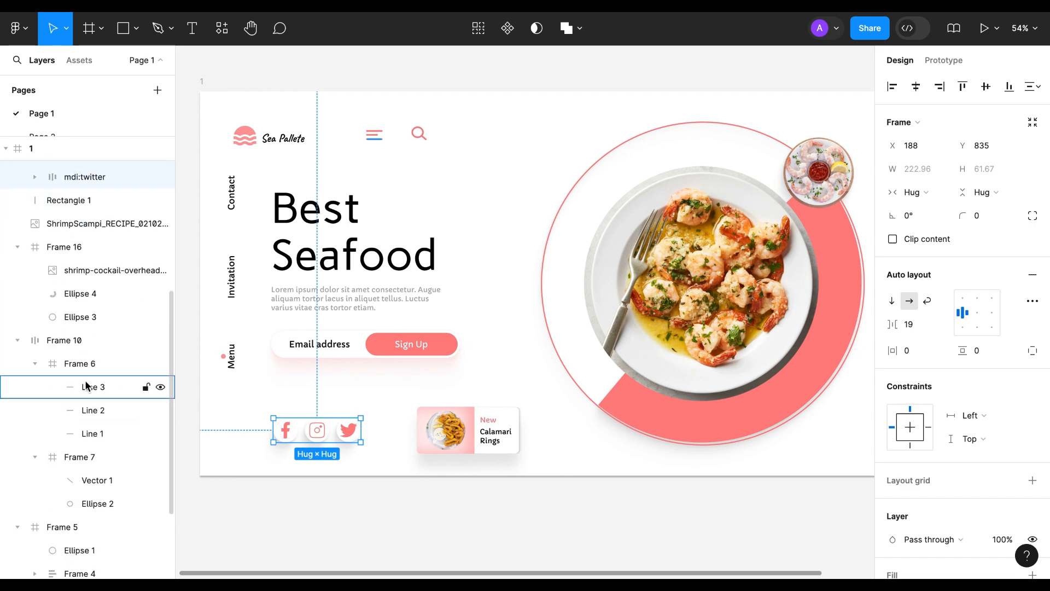
left_click(86, 387)
left_click(91, 433, "shift")
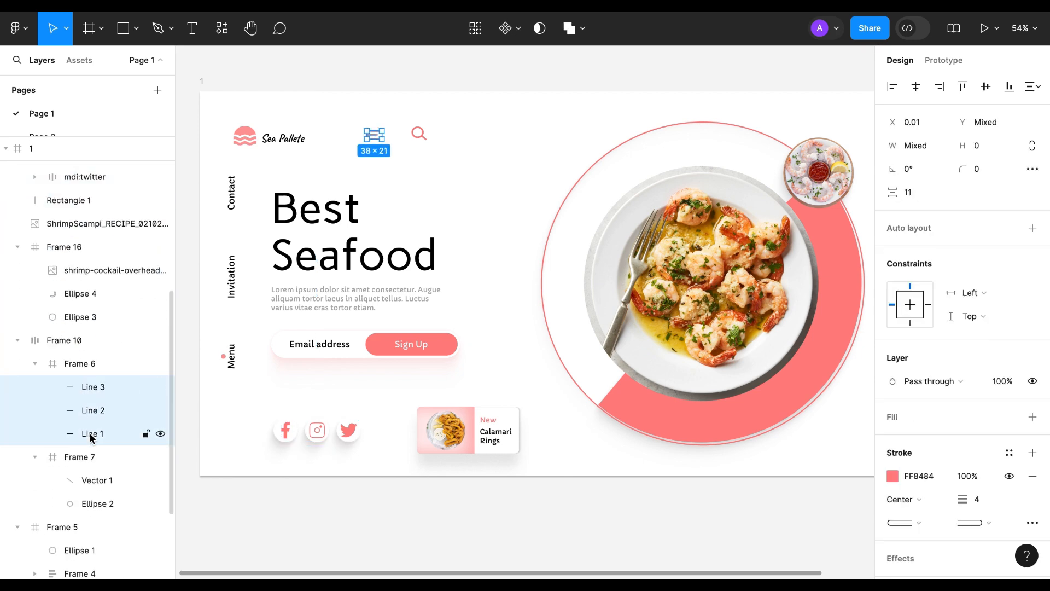
key("ctrl+r")
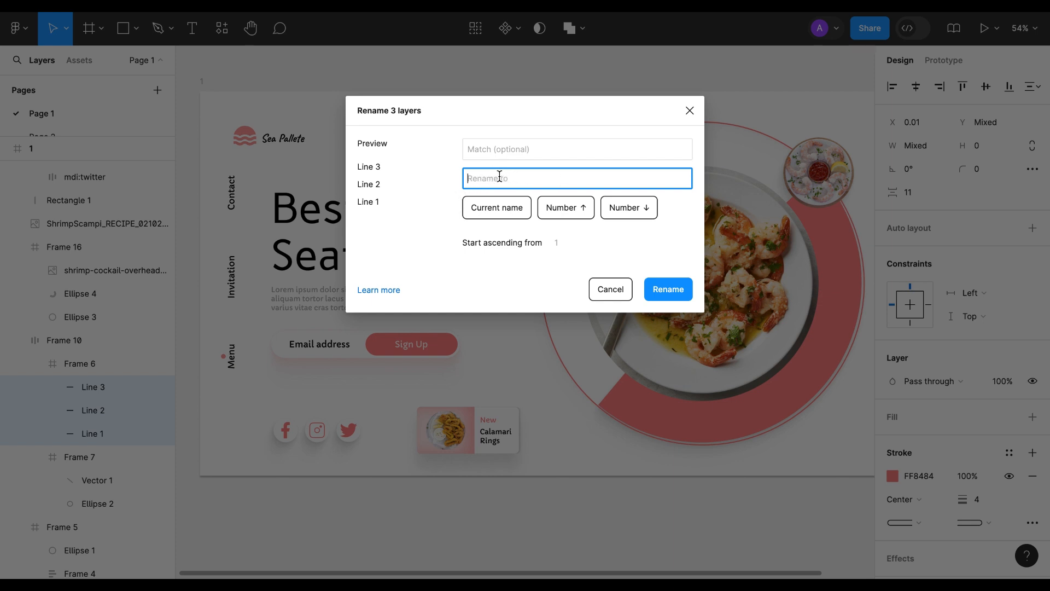
type("li")
left_click(563, 208)
left_click(667, 290)
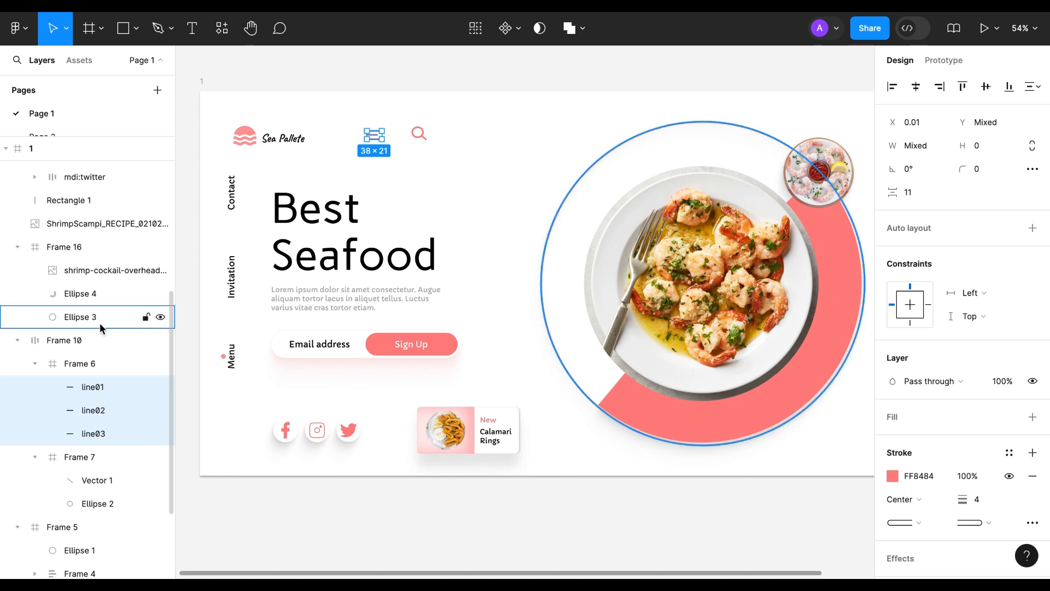
Step: Find the Figma Autoname plugin and run it on the whole frame 1 to name its layers automatically
scroll(100, 323, "up", 6)
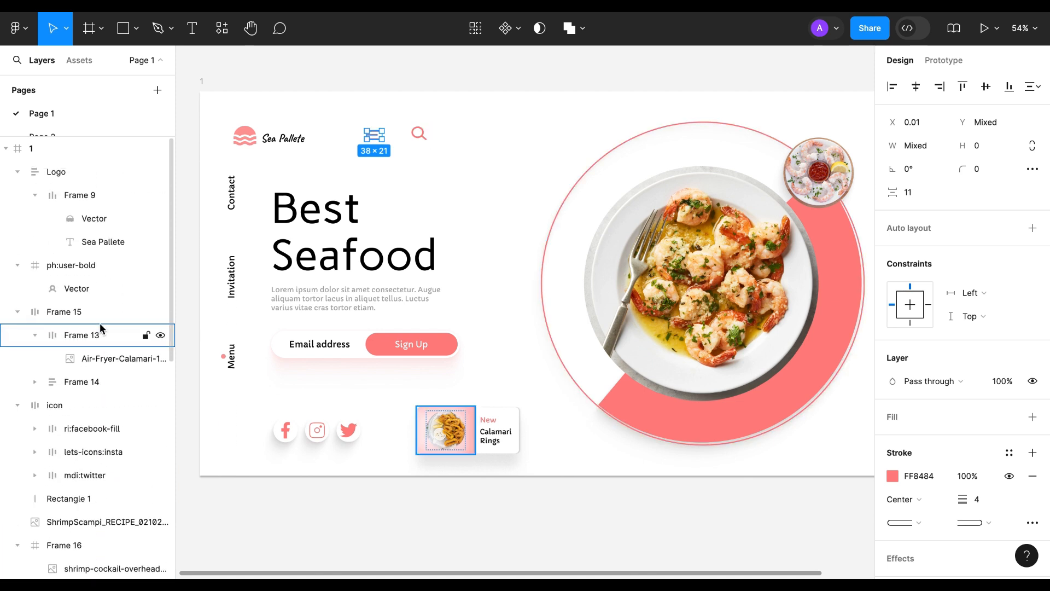
scroll(100, 328, "down", 6)
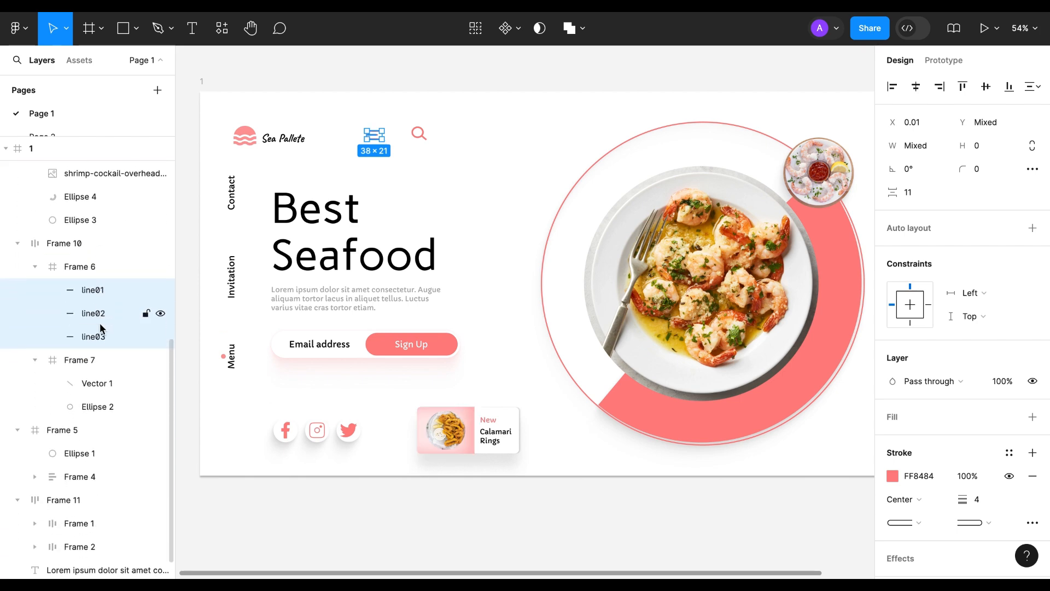
scroll(100, 328, "down", 1)
scroll(100, 328, "up", 8)
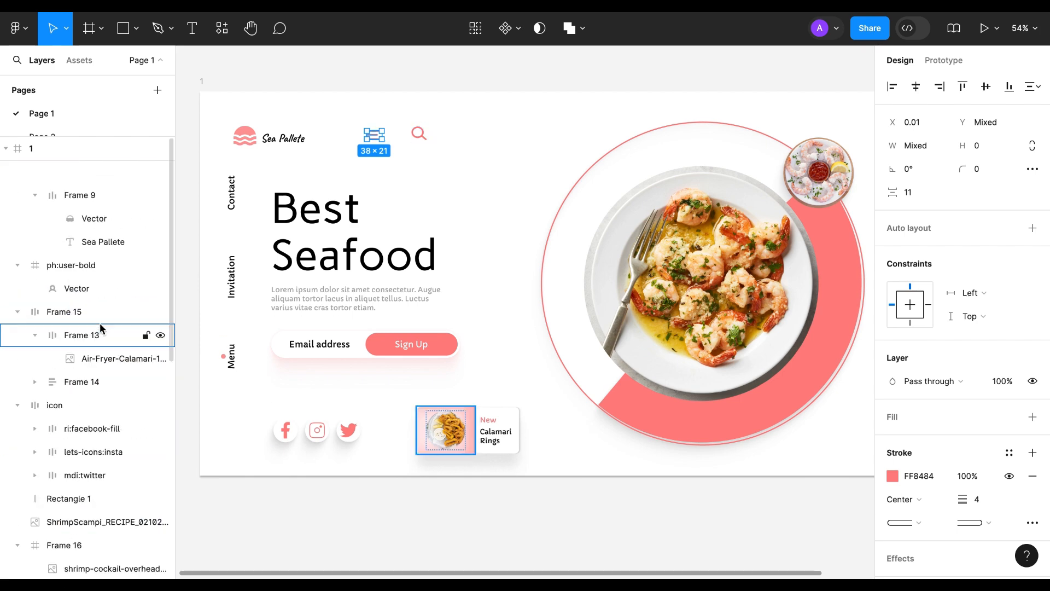
left_click(51, 149)
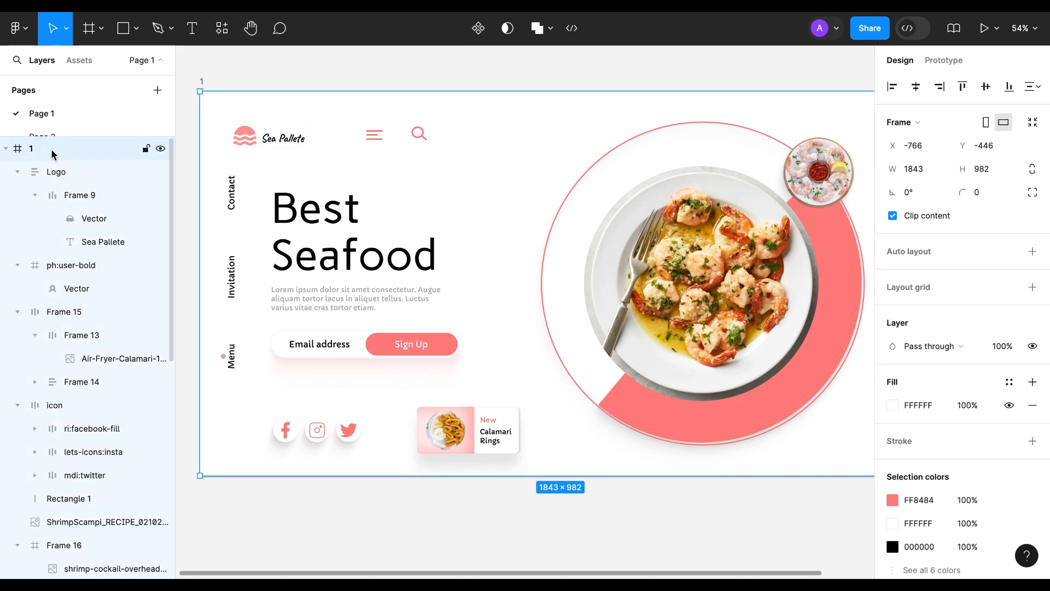
left_click(223, 31)
left_click(291, 62)
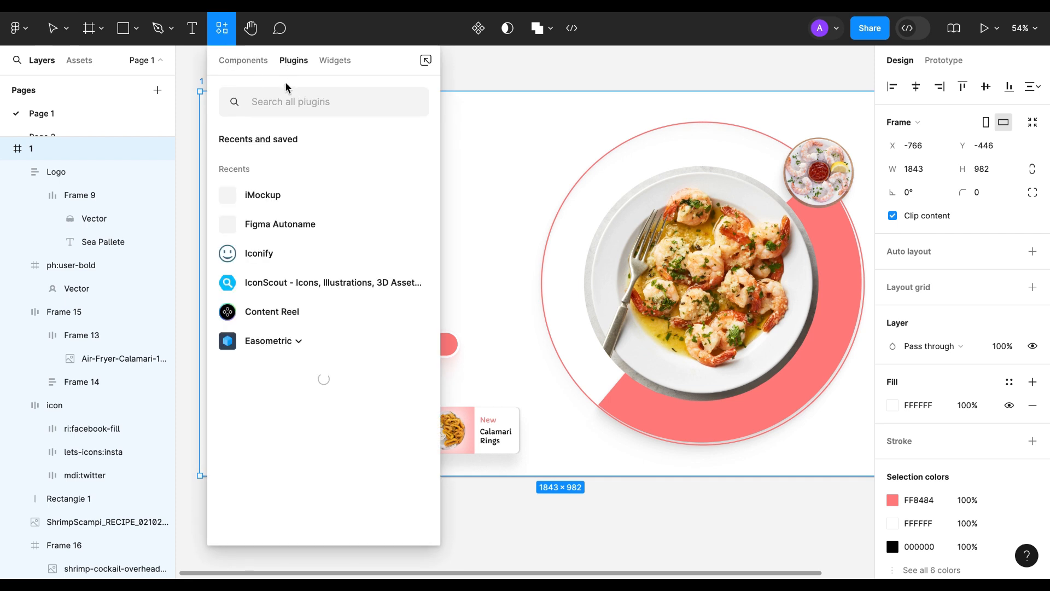
left_click(277, 104)
type("figma")
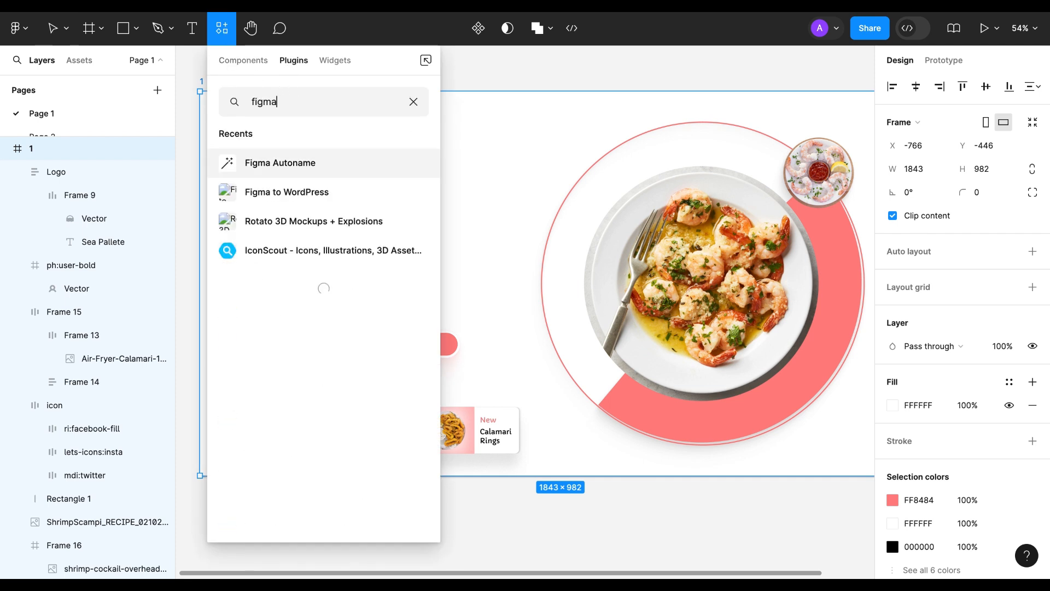
type(" autoname")
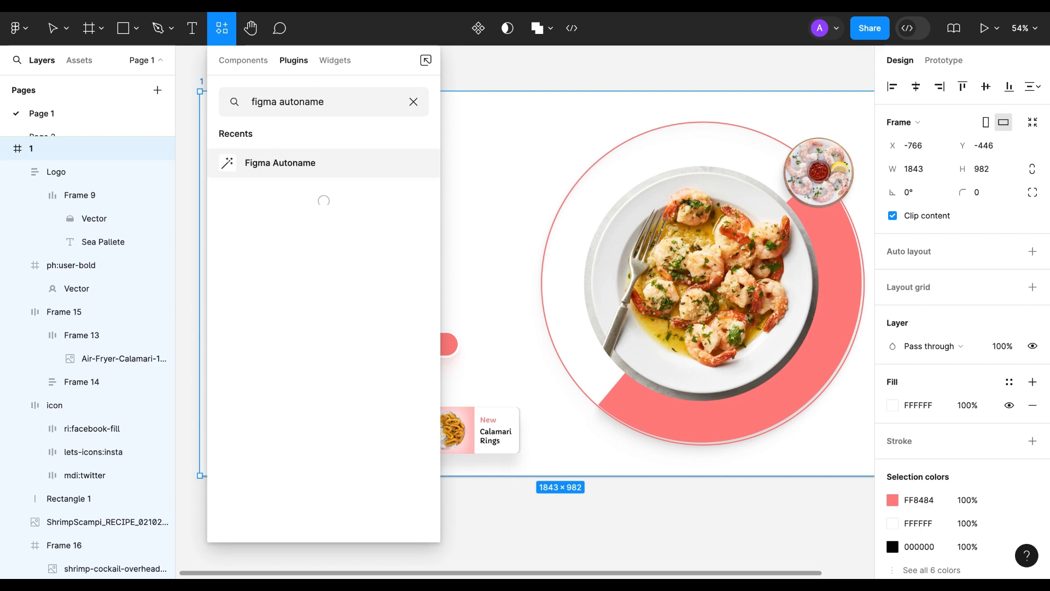
left_click(271, 166)
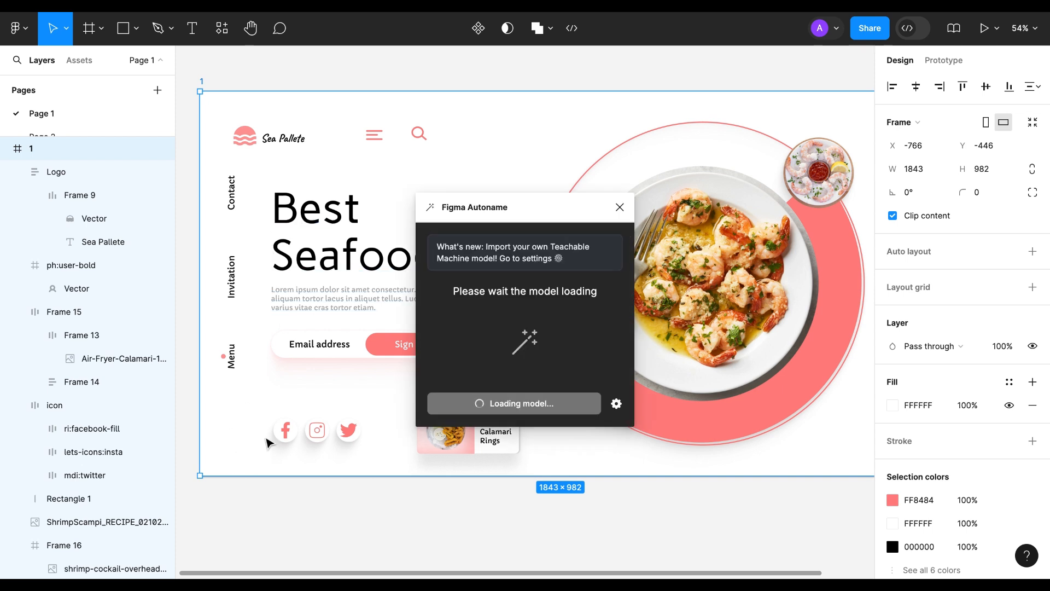
left_click(514, 405)
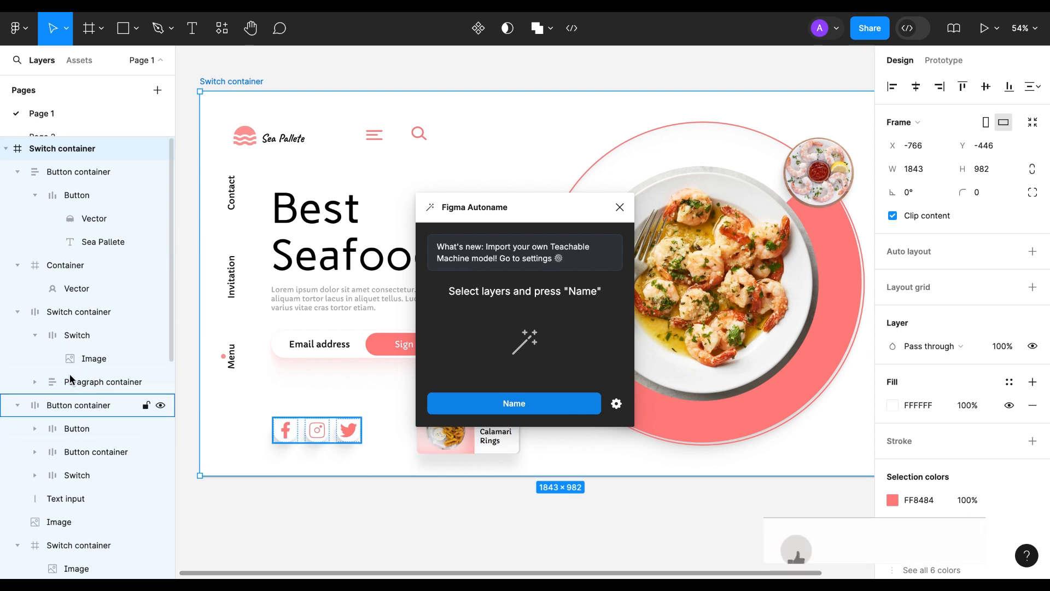
Step: Review the renamed layers, collapse all of them, and expand only the first level of the Switch container frame
scroll(74, 437, "down", 2)
scroll(75, 485, "down", 10)
scroll(75, 486, "down", 3)
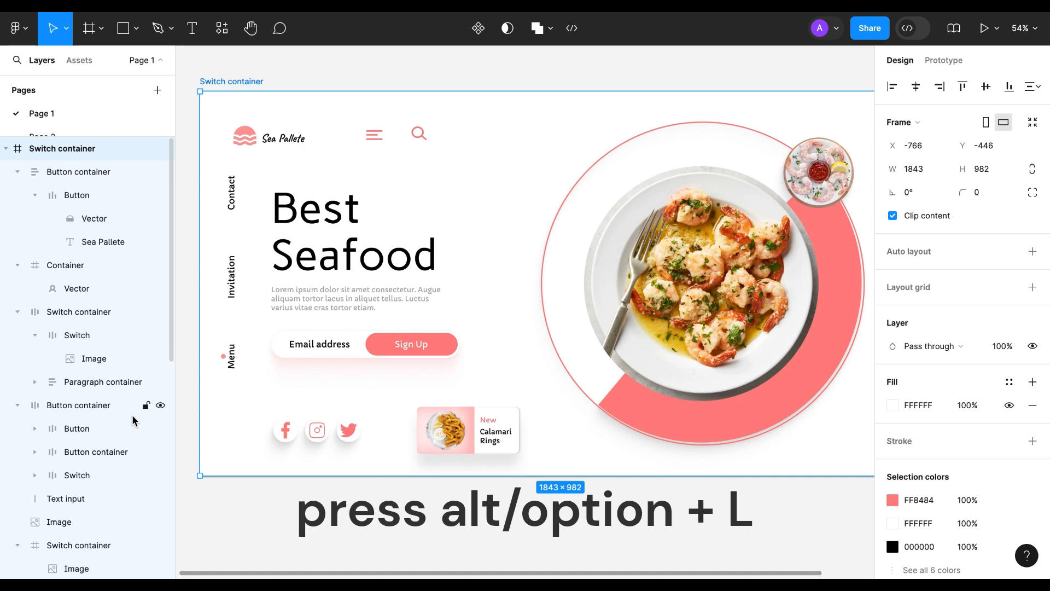
key("alt+l")
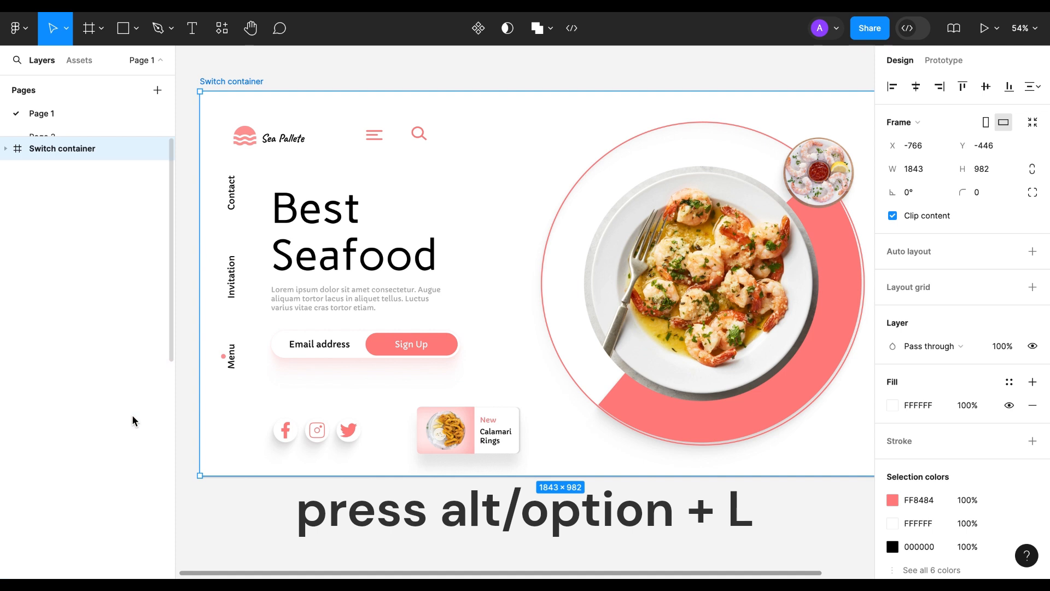
left_click(6, 149)
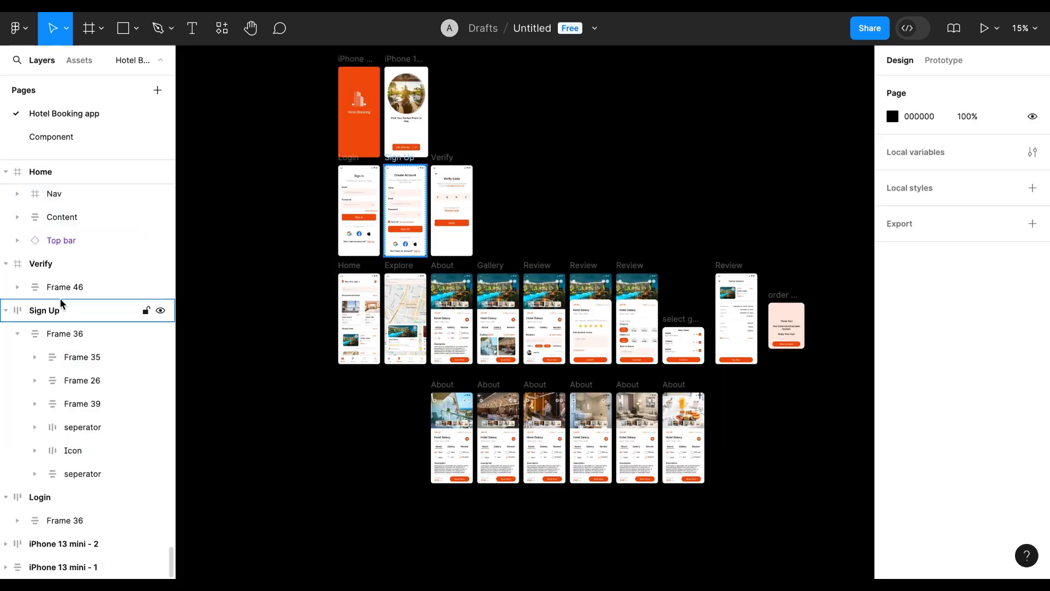
Step: Examine the layer names across the frames of the Hotel Booking app page, including select guest and order placed
scroll(62, 304, "up", 8)
scroll(60, 301, "up", 5)
scroll(60, 304, "up", 3)
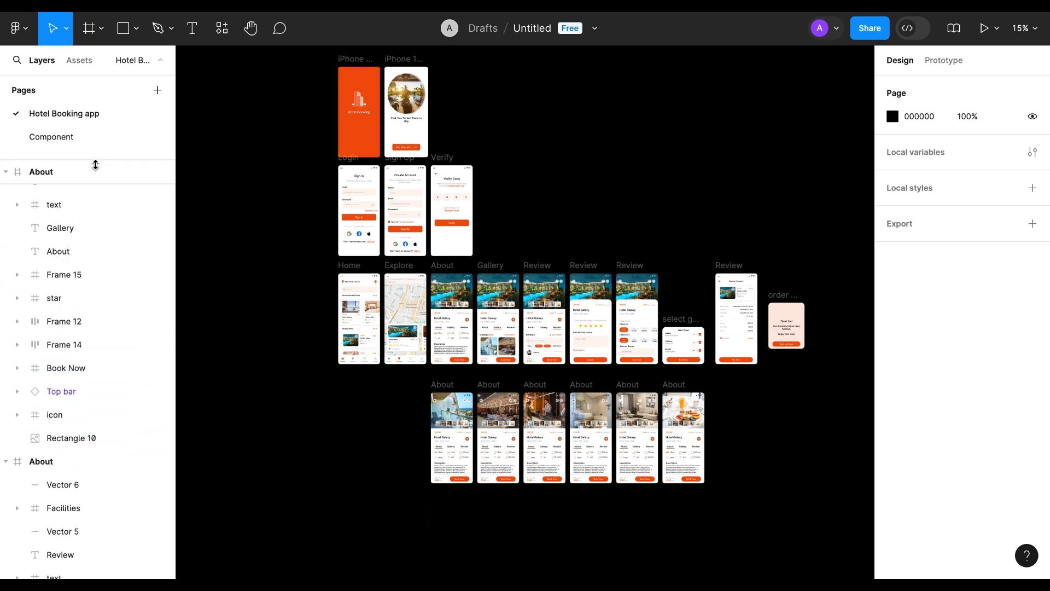
left_click_drag(95, 162, 103, 117)
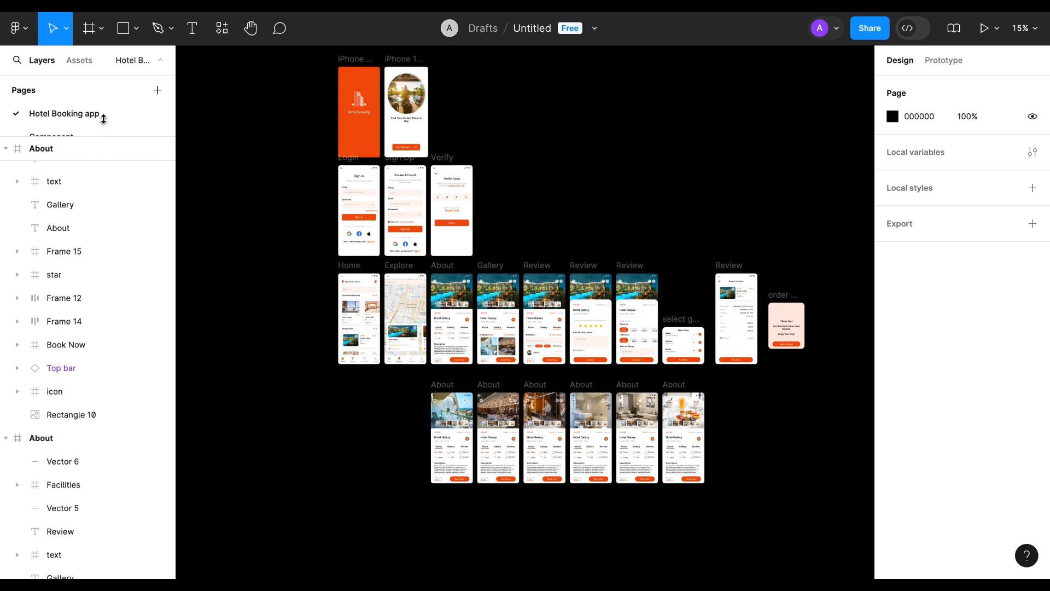
scroll(61, 263, "up", 20)
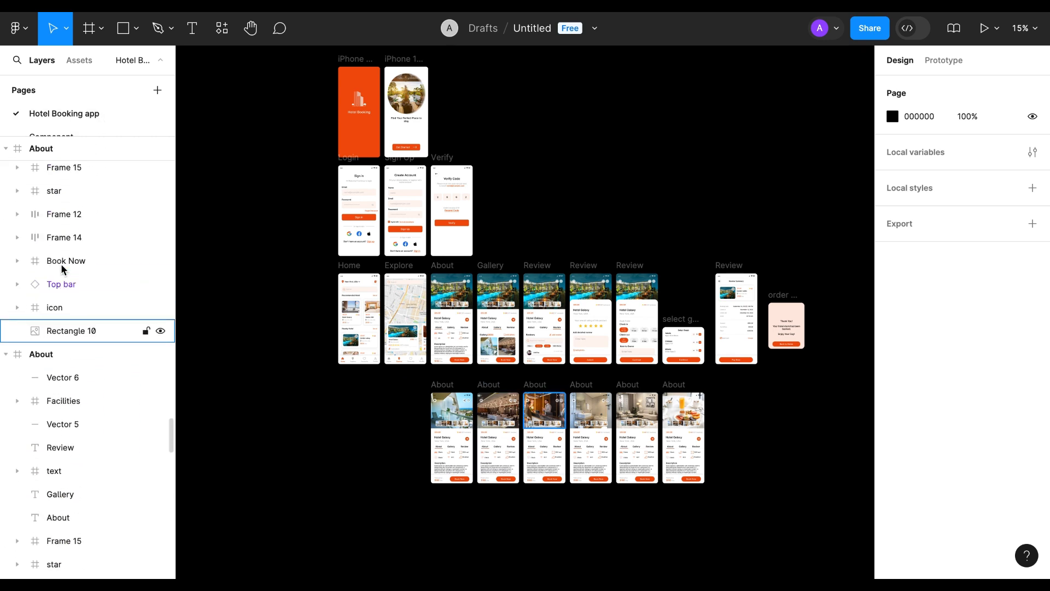
scroll(61, 264, "up", 15)
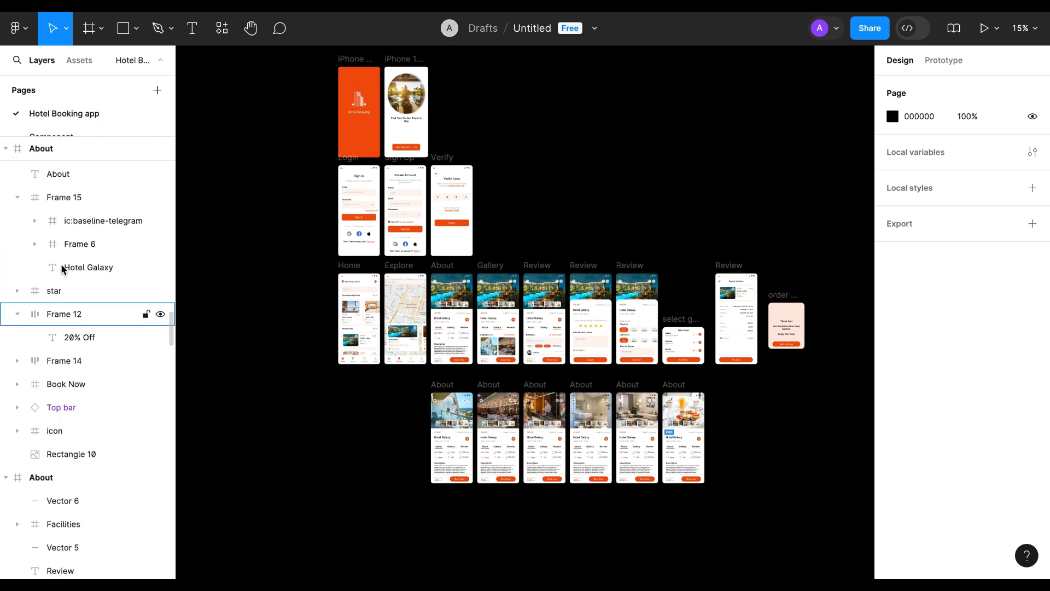
scroll(61, 263, "up", 15)
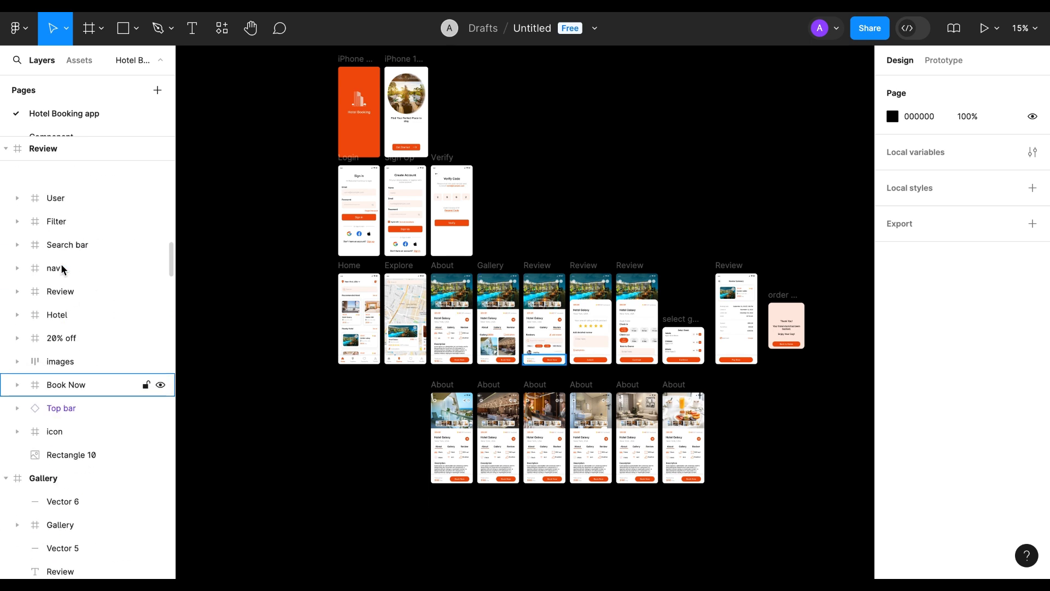
scroll(61, 263, "up", 8)
scroll(61, 263, "down", 10)
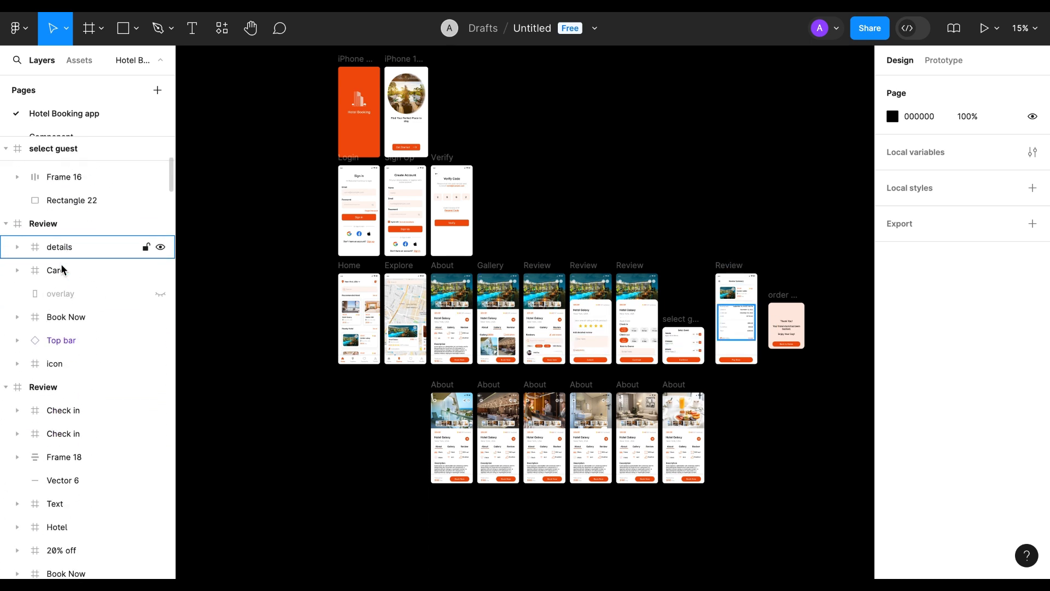
left_click(48, 147)
scroll(67, 148, "up", 3)
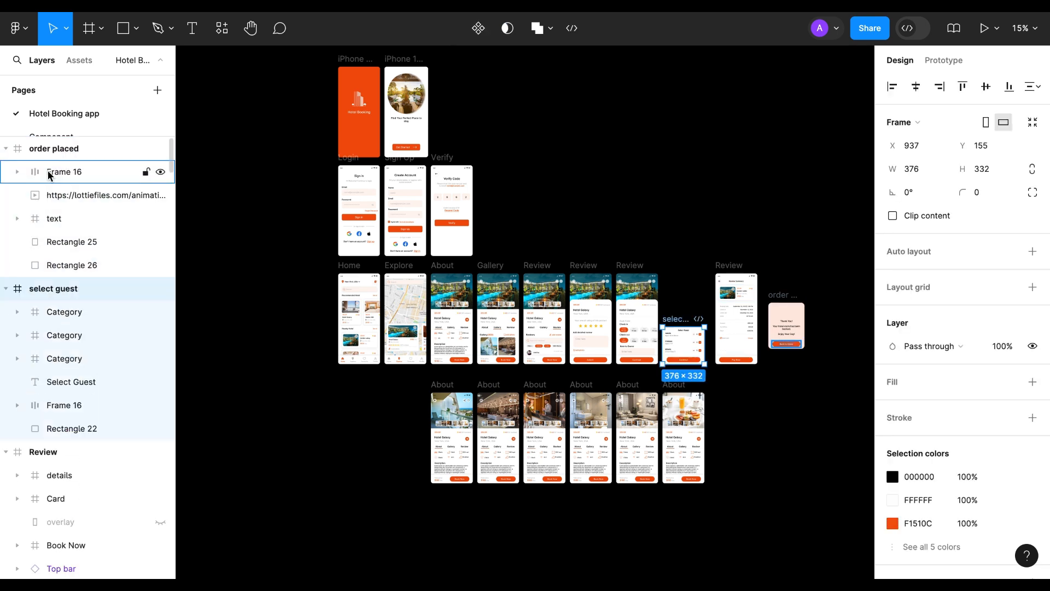
left_click(48, 153)
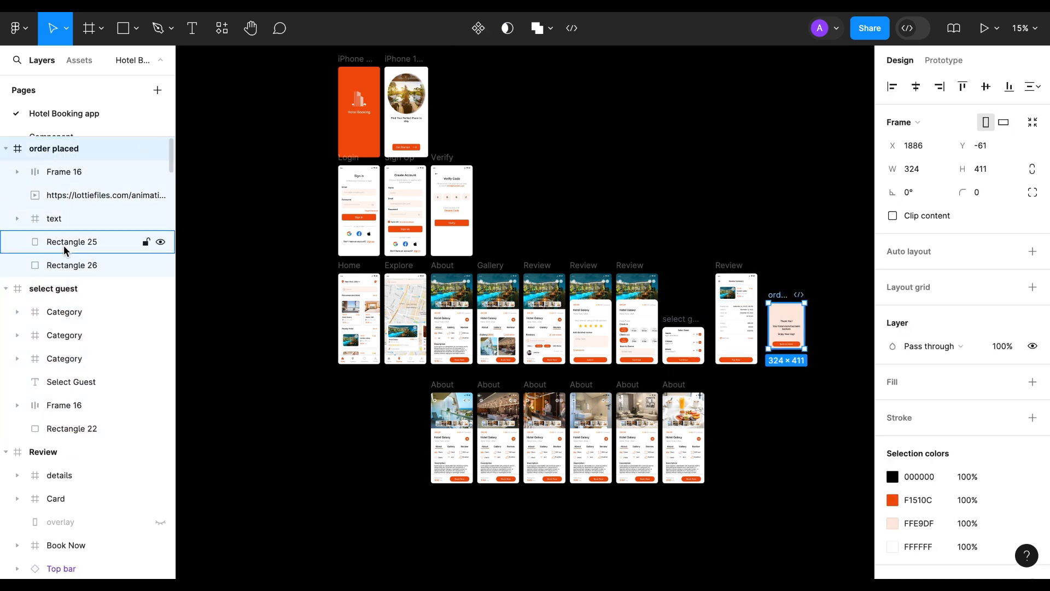
Step: Select all frames on the Hotel Booking app page and name their layers automatically with the Figma Autoname plugin
key("ctrl+a")
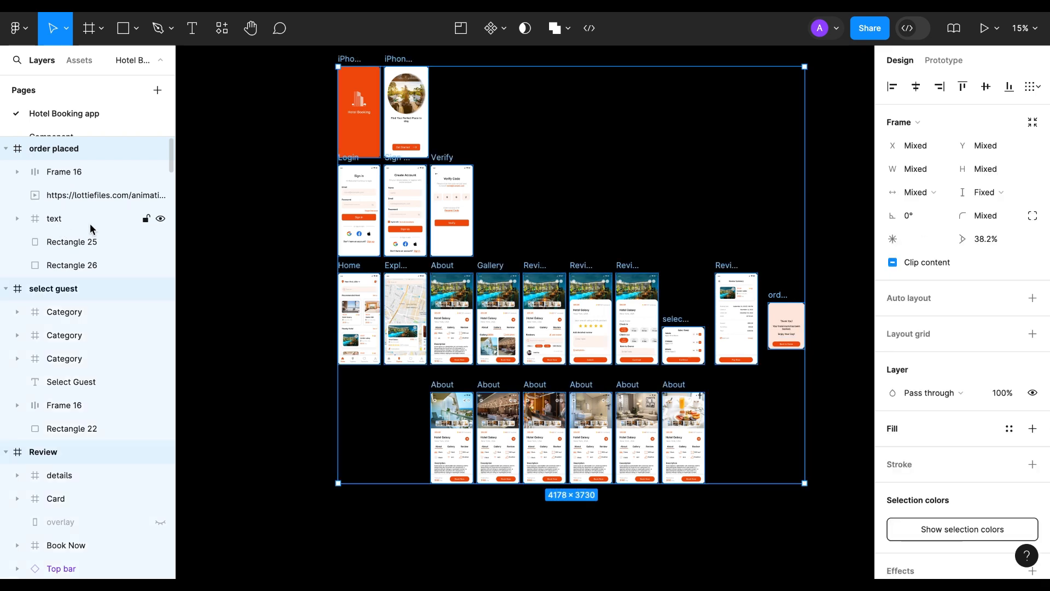
left_click(223, 32)
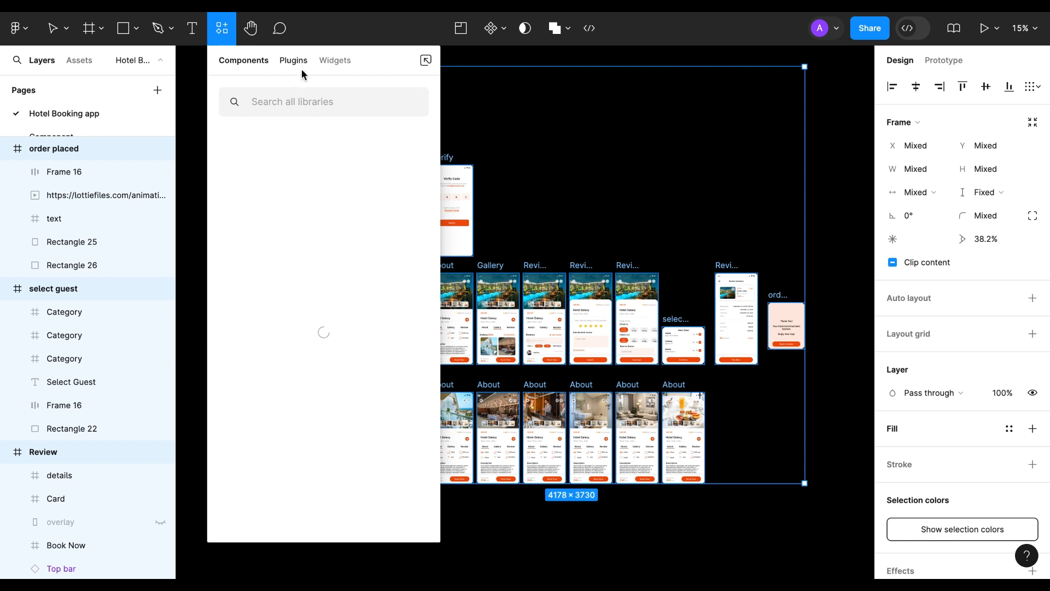
left_click(293, 60)
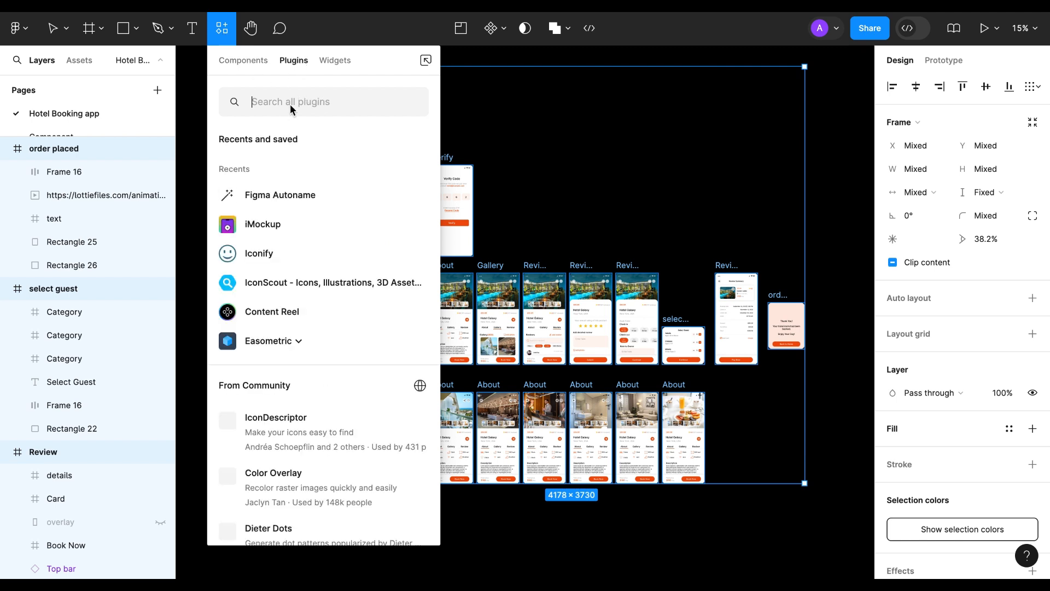
type("figma autoname")
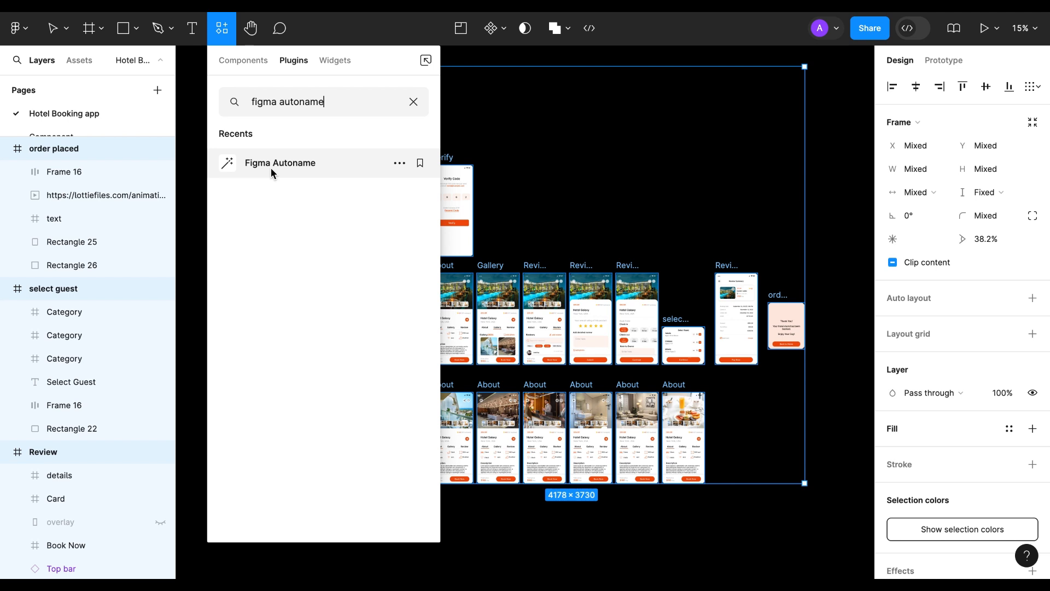
left_click(275, 172)
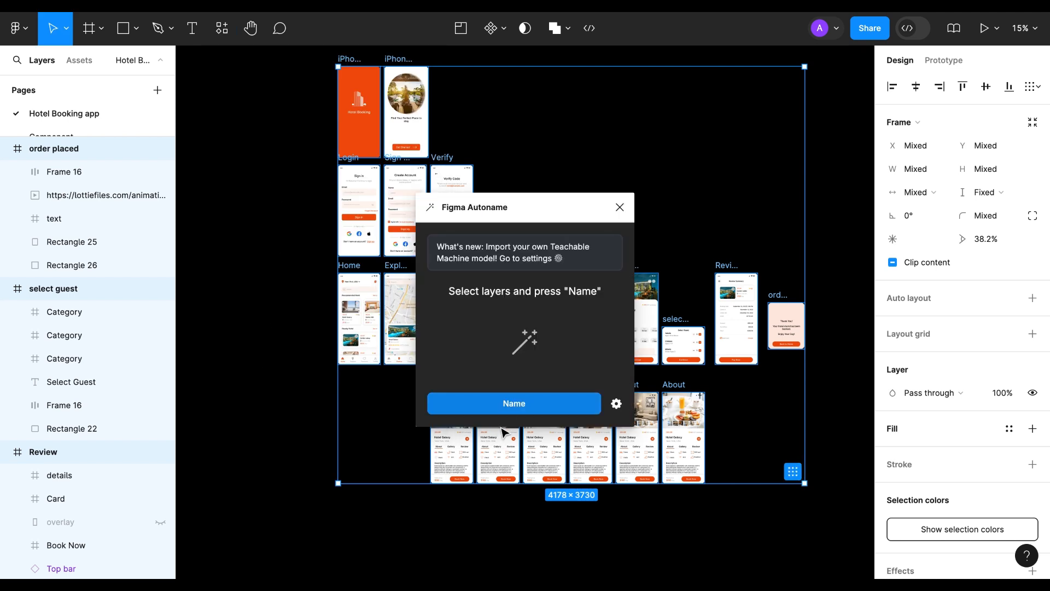
left_click(514, 405)
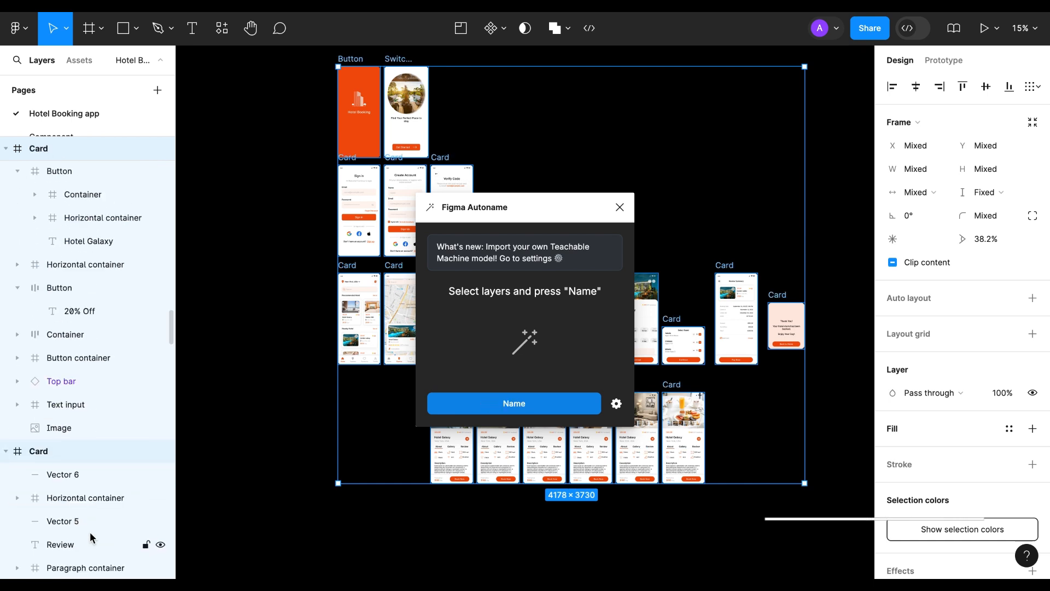
Step: Review the automatically named layers inside the Card frames, close the Figma Autoname plugin, and clear the frame selection
left_click(6, 451)
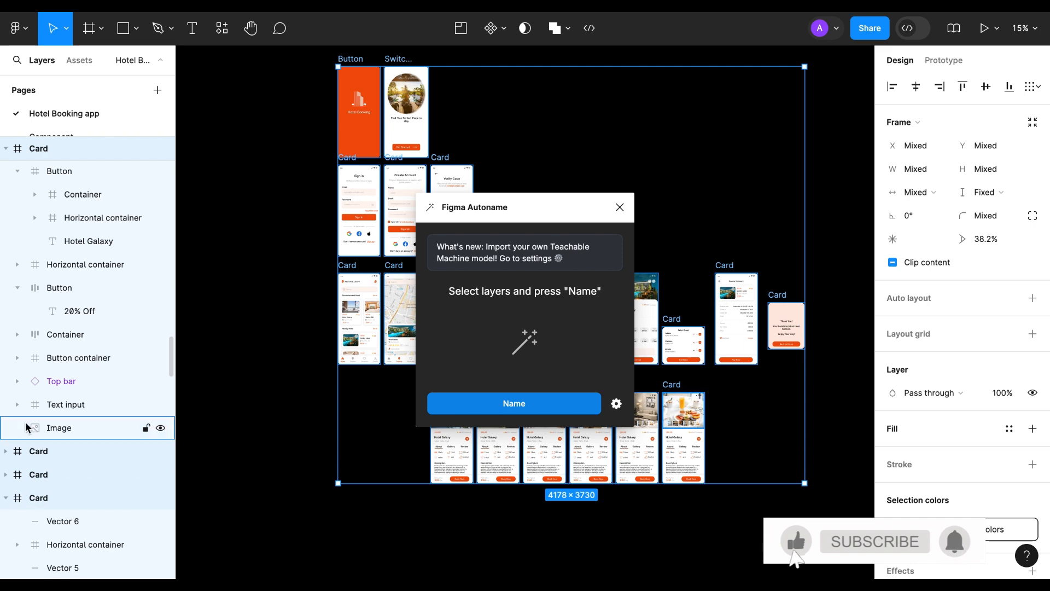
scroll(51, 354, "up", 5)
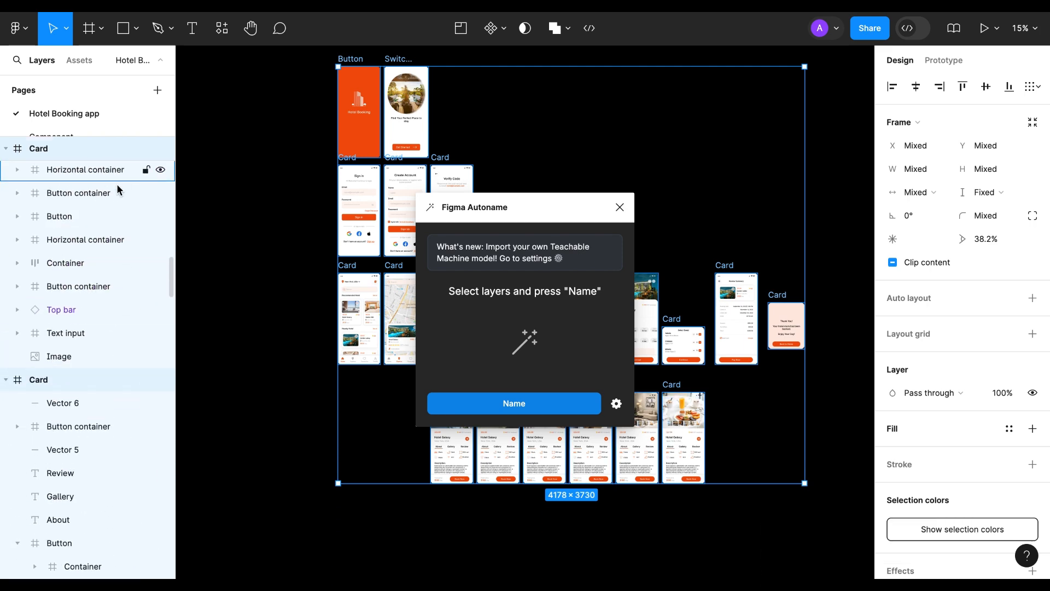
scroll(120, 176, "up", 8)
scroll(80, 283, "up", 2)
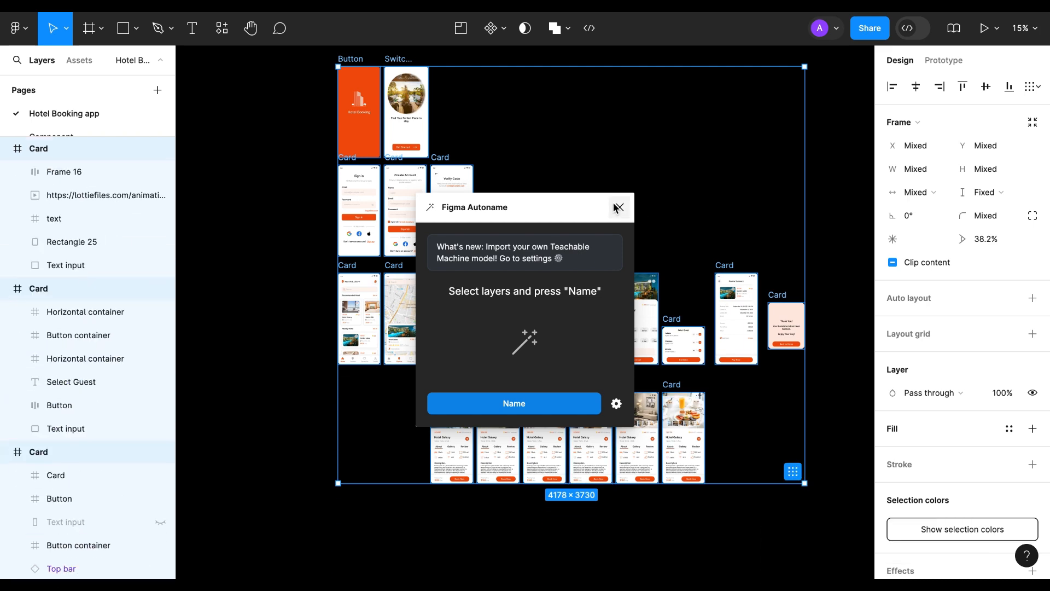
left_click(620, 207)
left_click(279, 295)
scroll(281, 297, "up", 3)
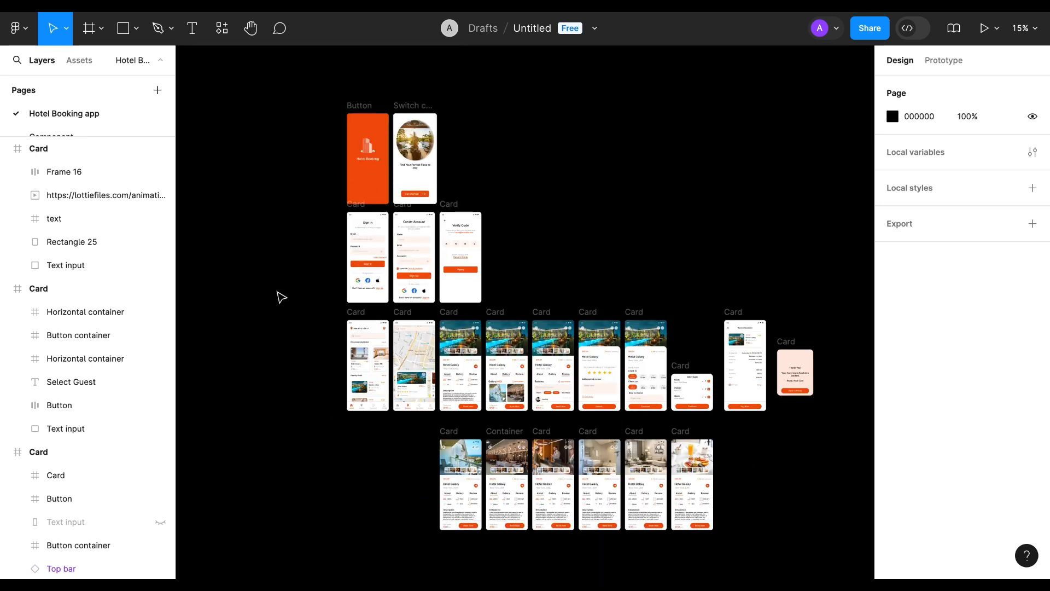
Step: Select all frames on the Hotel Booking app page and collapse every layer so only the top-level frames are listed
left_click(69, 158)
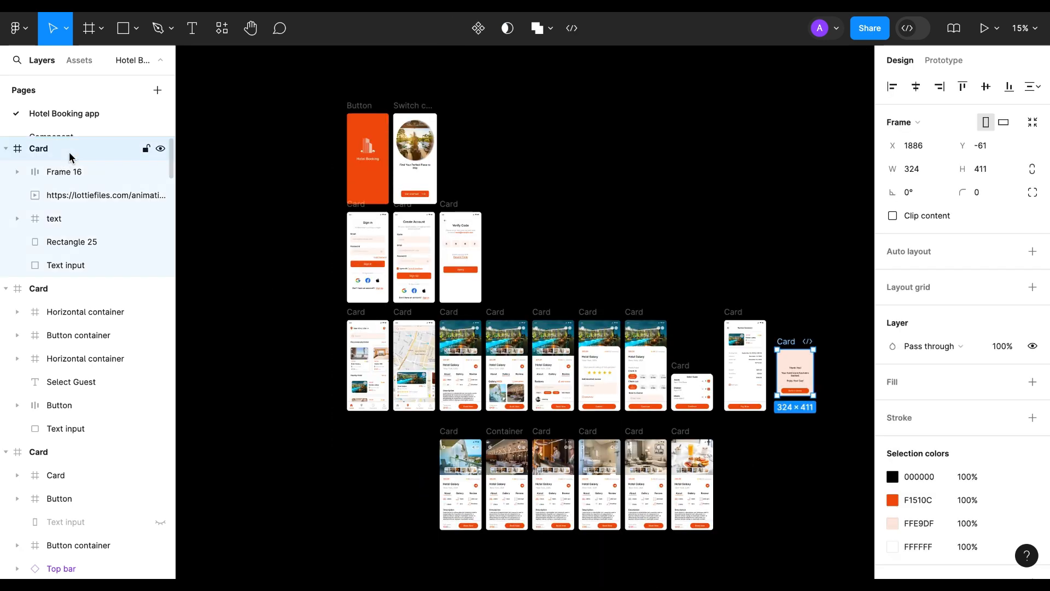
key("ctrl+a")
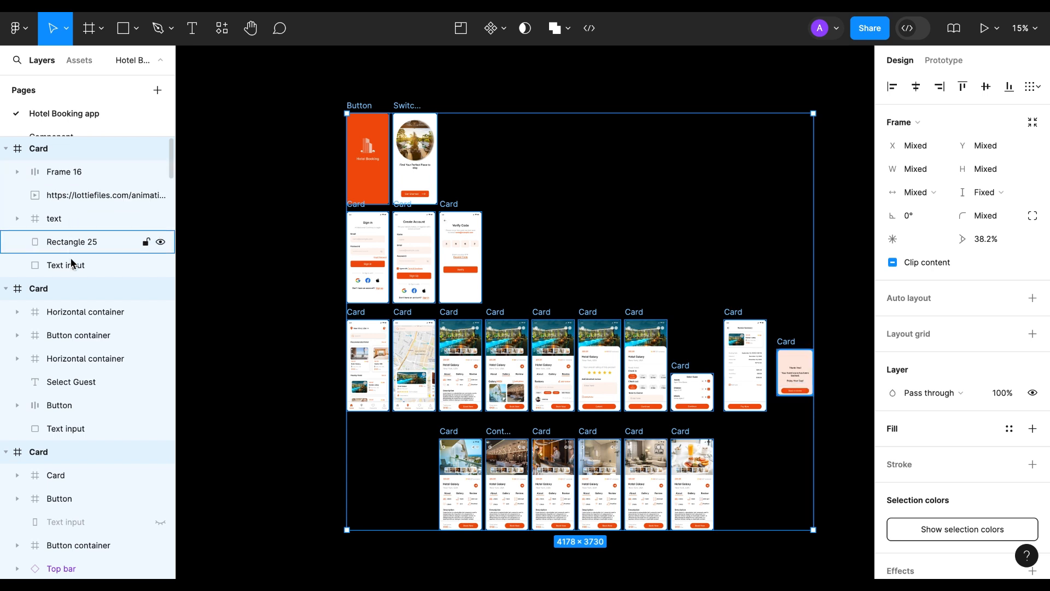
left_click(7, 150)
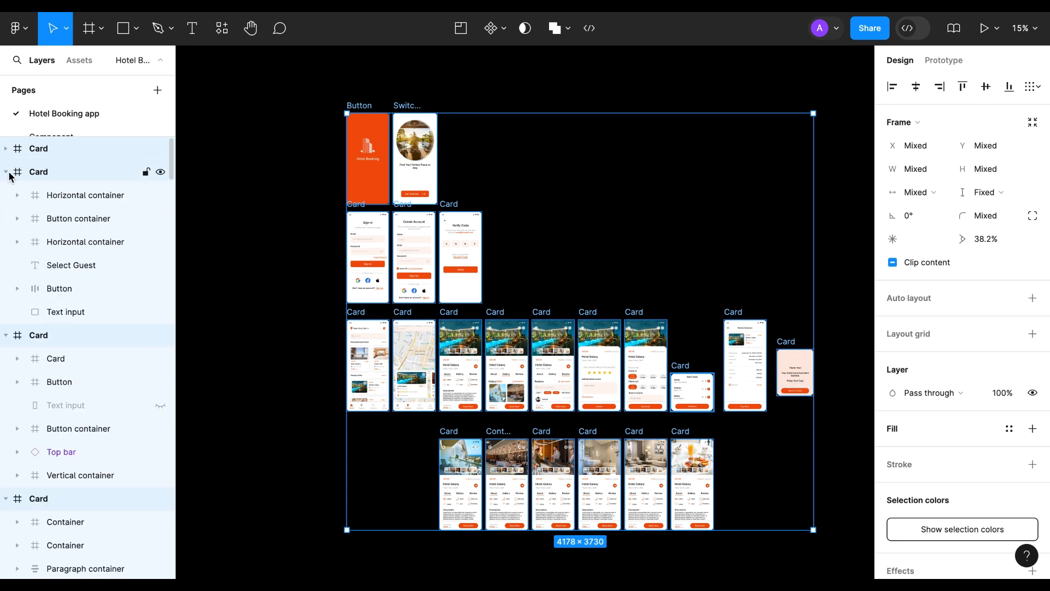
left_click(6, 172)
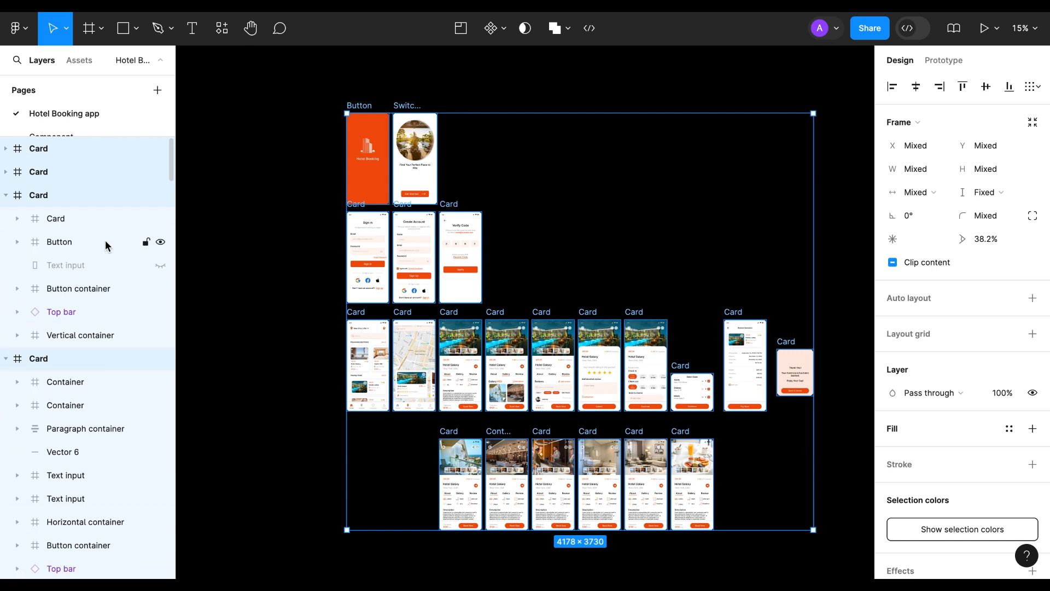
key("alt+l")
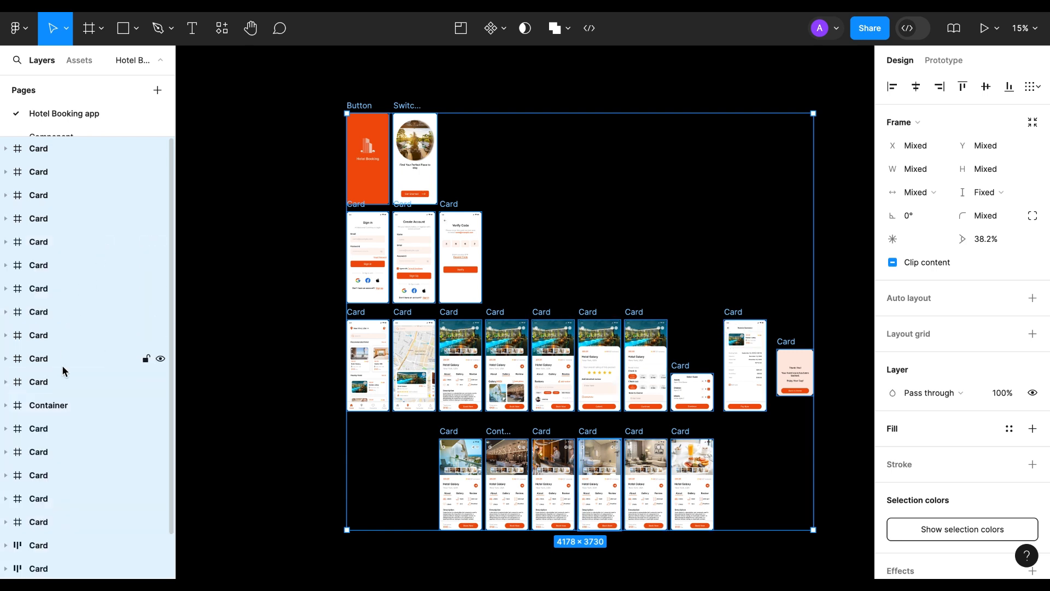
scroll(65, 372, "down", 1)
scroll(65, 371, "up", 1)
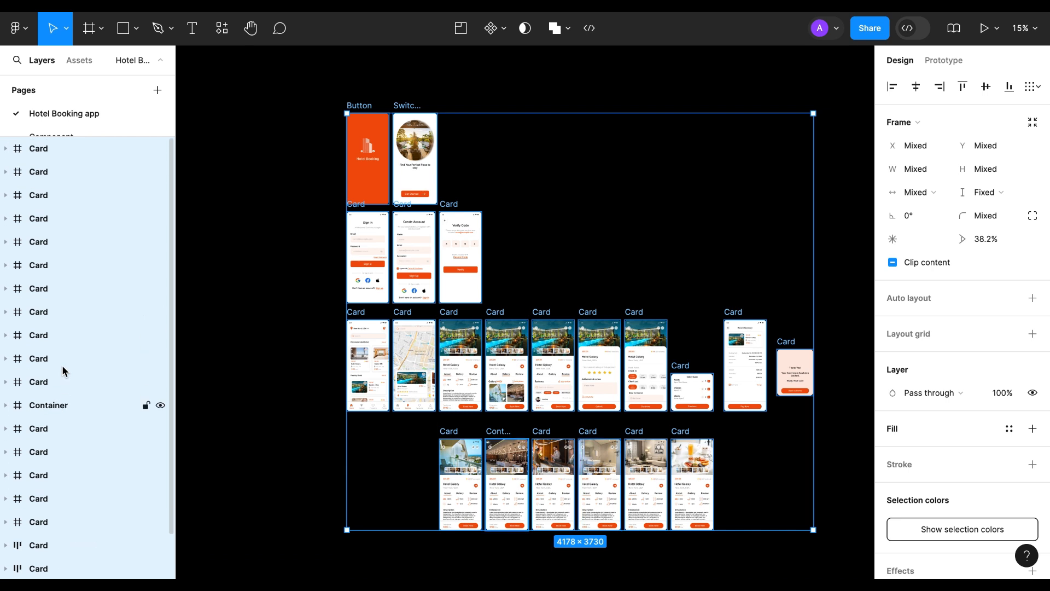